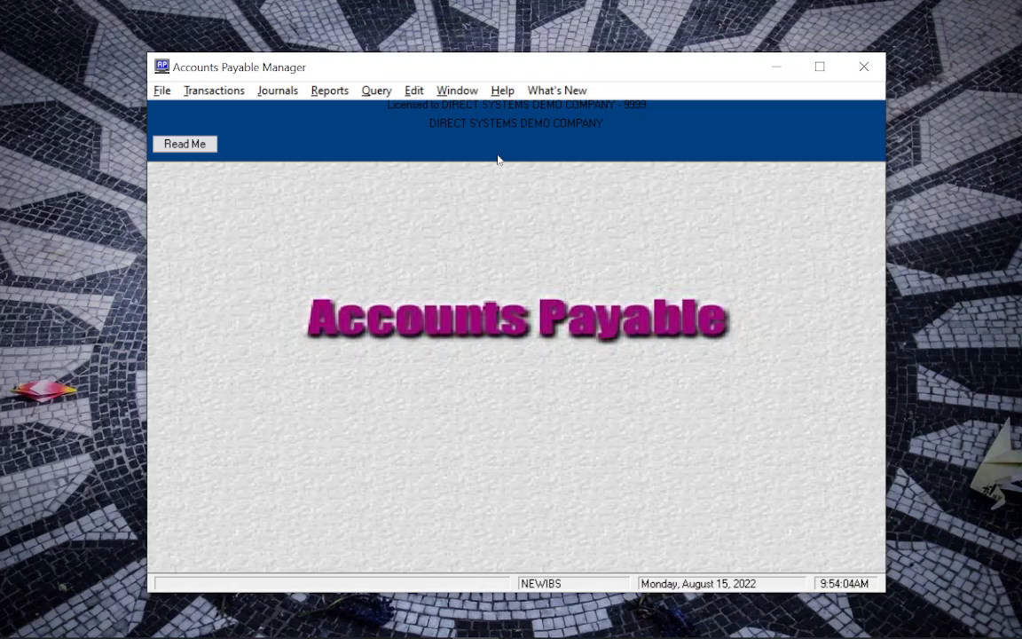
# Start recording a new accounts payable invoice for the vendor Payroll Tax Deposits
pyautogui.click(227, 94)
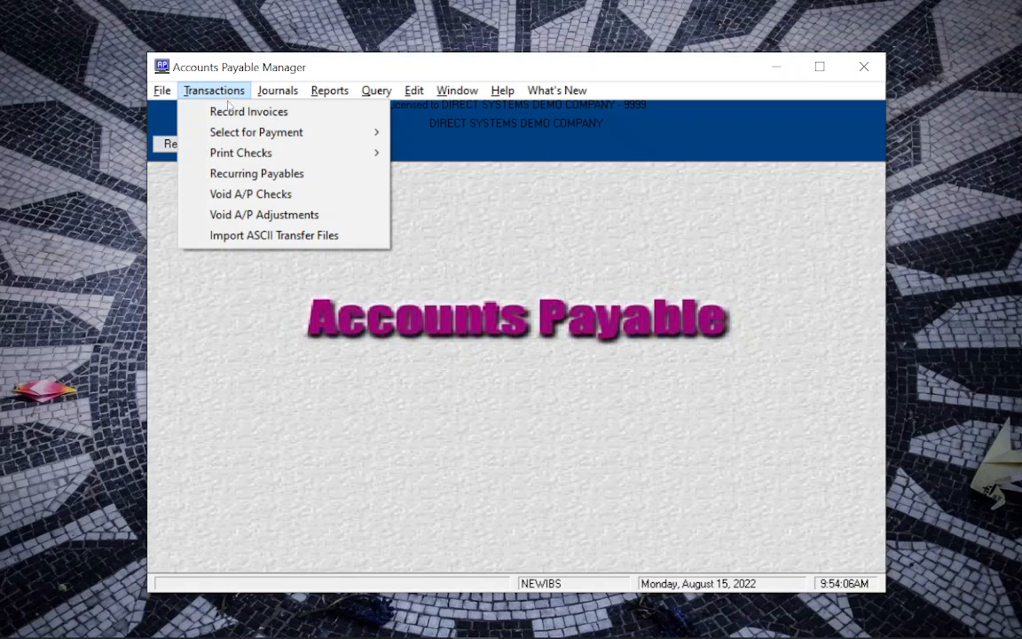
pyautogui.click(246, 110)
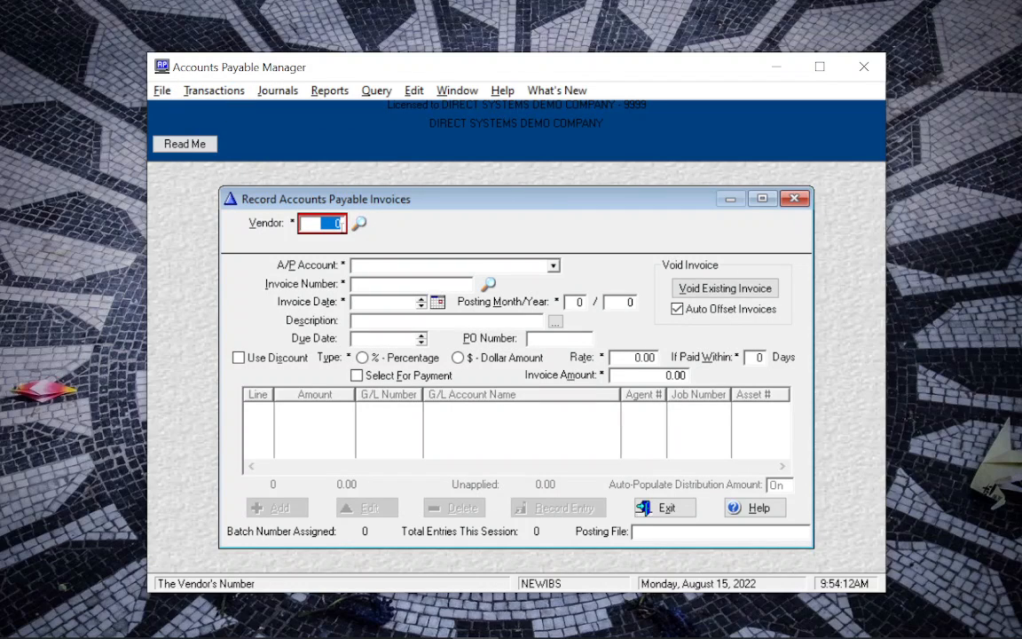
pyautogui.click(361, 225)
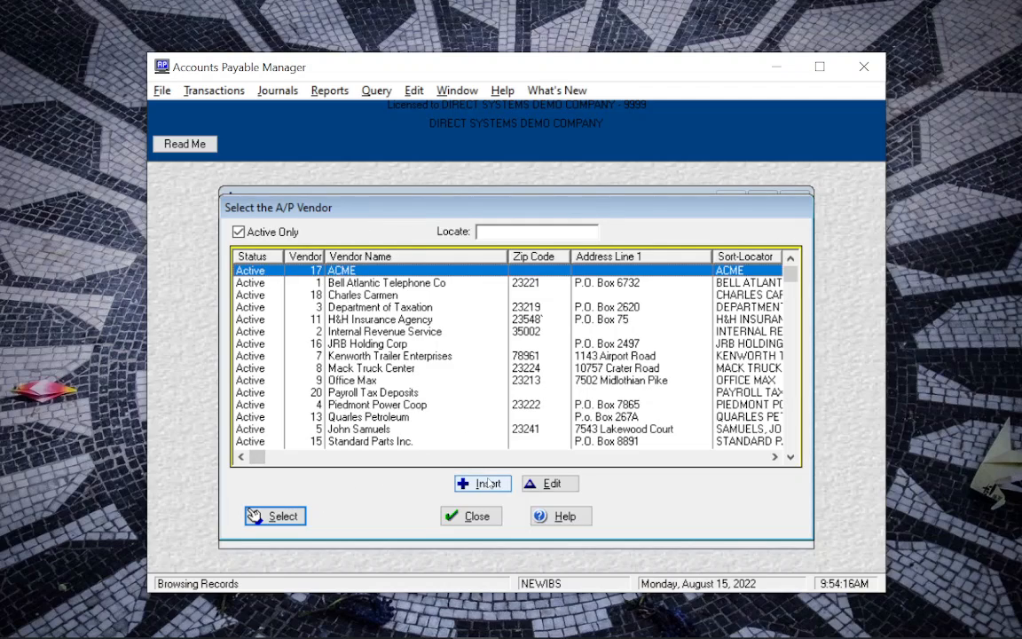
pyautogui.click(357, 393)
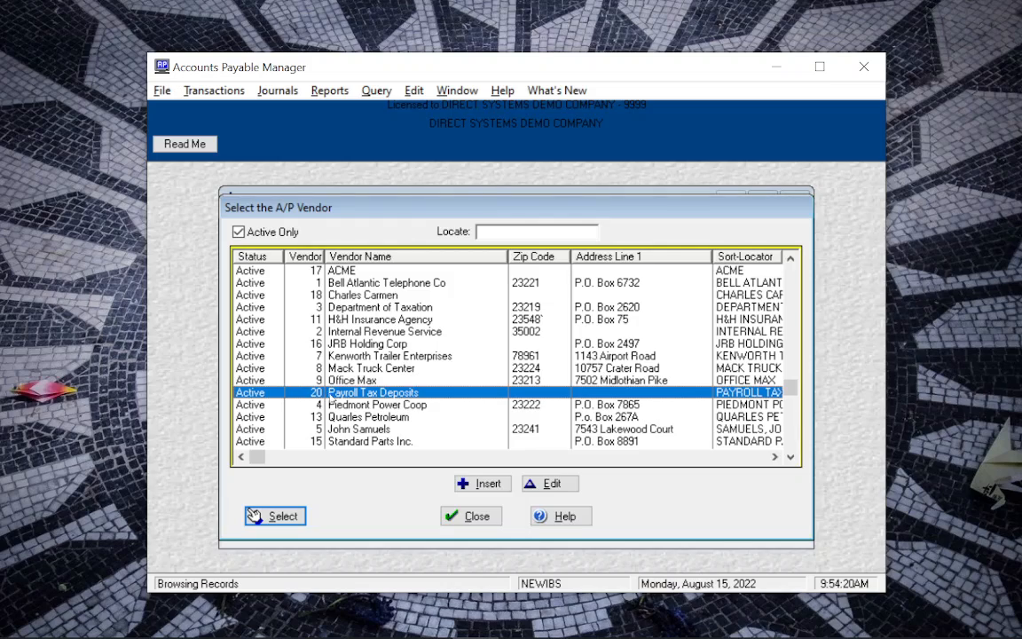
pyautogui.click(288, 522)
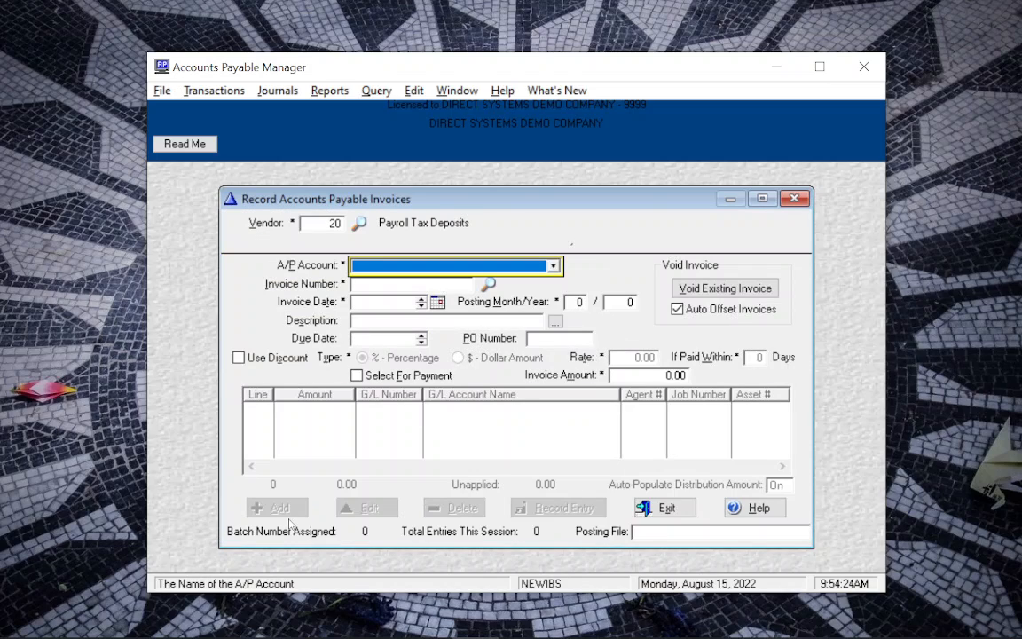
# Set the invoice's A/P account to ACCOUNTS PAYABLE--VENDORS and its invoice number to PayrollTax123
pyautogui.click(415, 266)
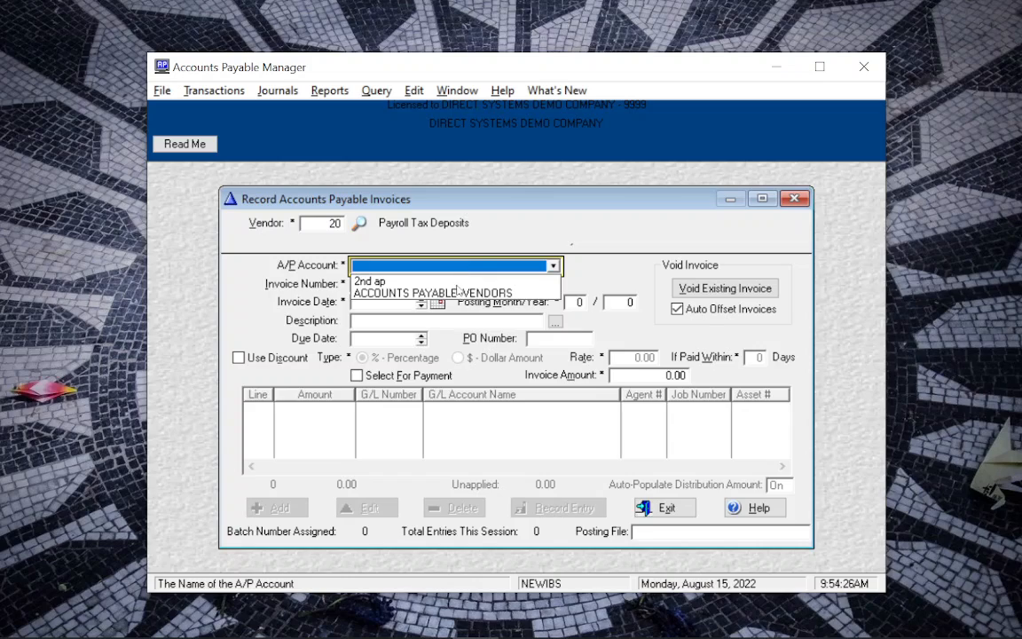
pyautogui.click(457, 292)
pyautogui.click(456, 286)
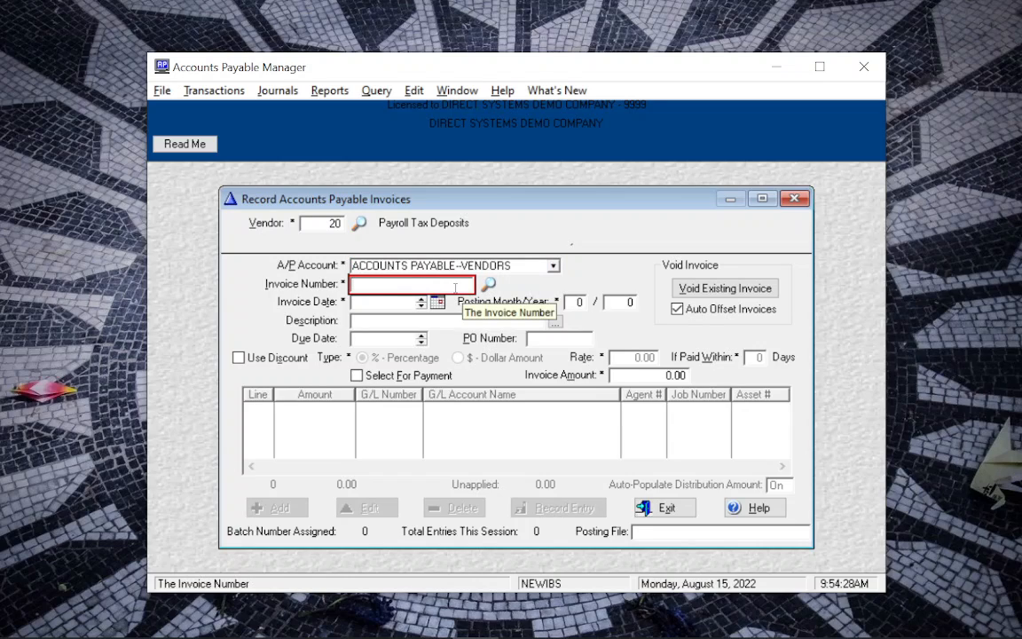
pyautogui.write('Payr')
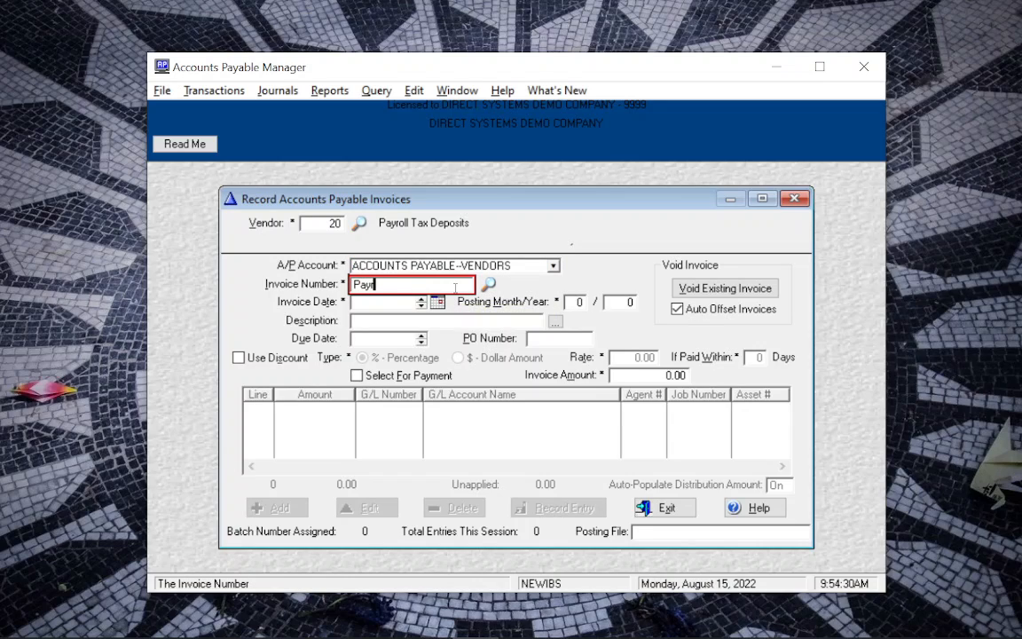
pyautogui.write('ollTax123')
pyautogui.press('Tab')
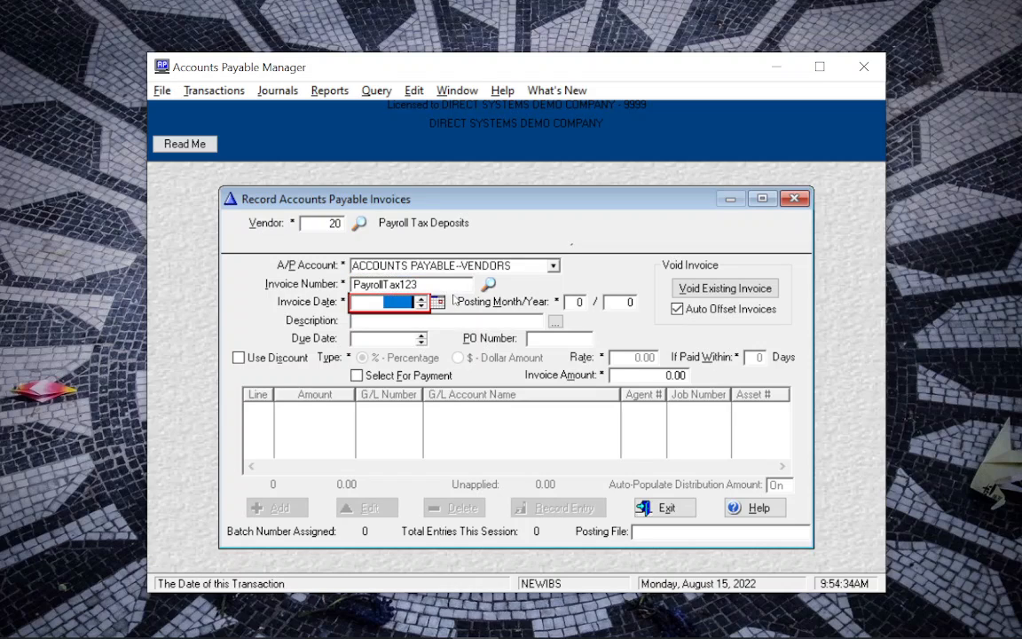
# Set the invoice date to 8/15/2022 and enter the description "Payroll Tax Deposits Aug 2022"
pyautogui.click(437, 302)
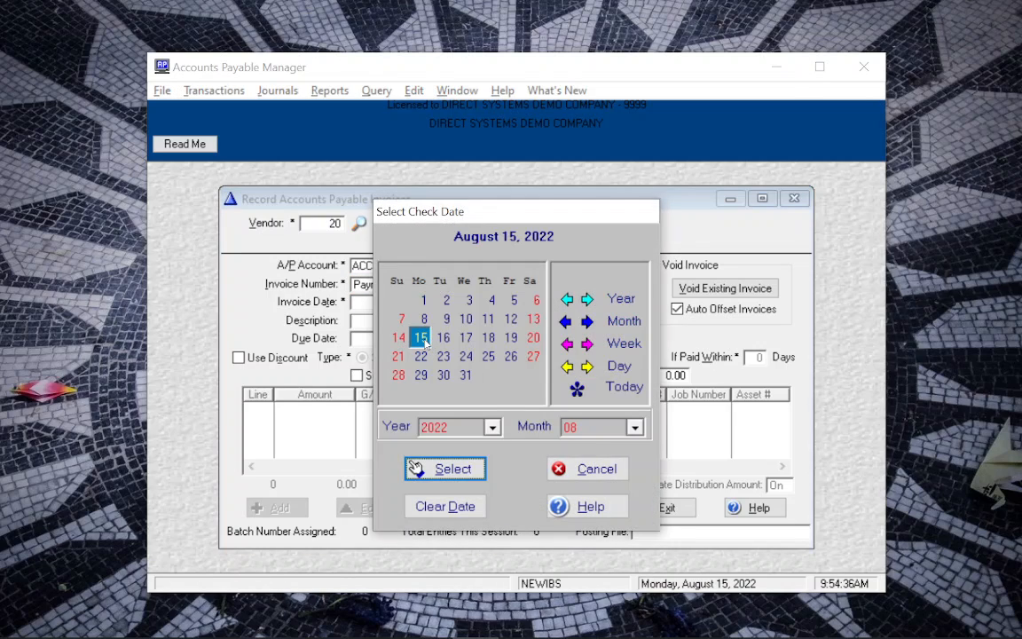
pyautogui.press('Return')
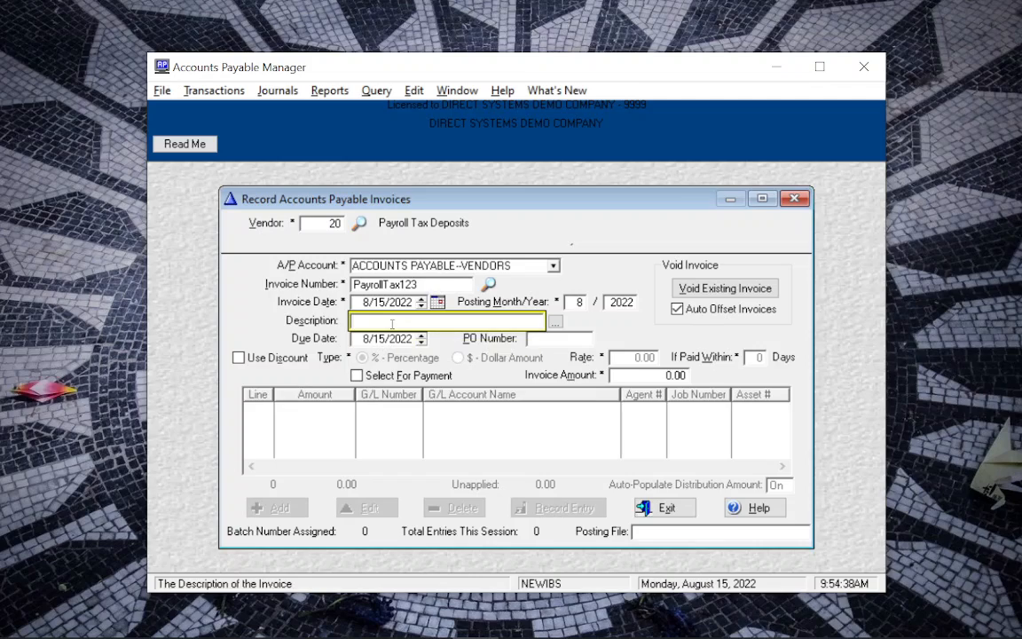
pyautogui.write('Payroll Ta')
pyautogui.write('x Dp')
pyautogui.write('posits Au')
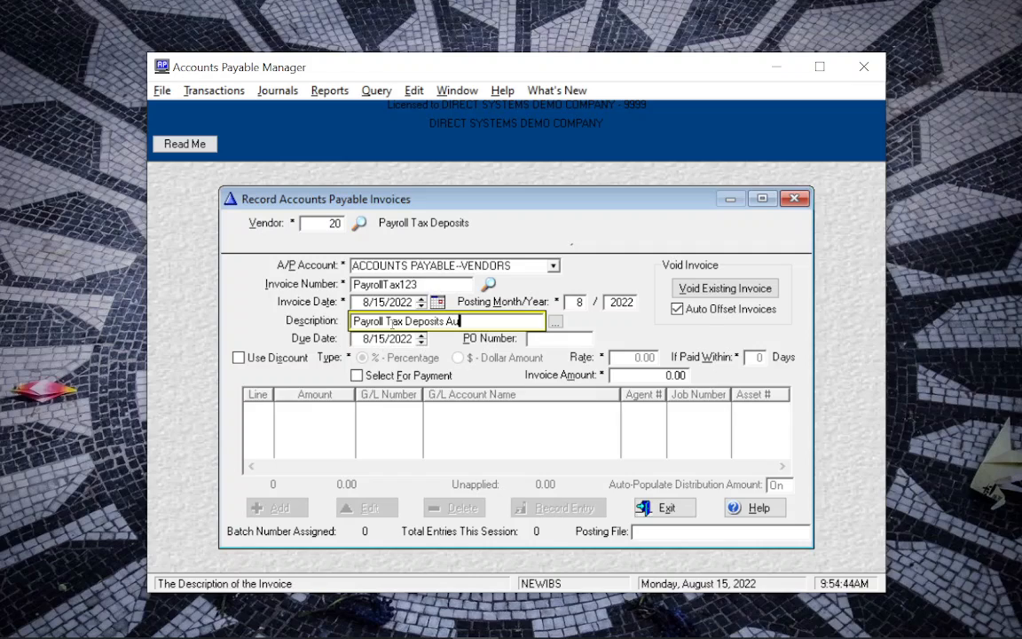
pyautogui.write('g 2022')
pyautogui.press('Tab')
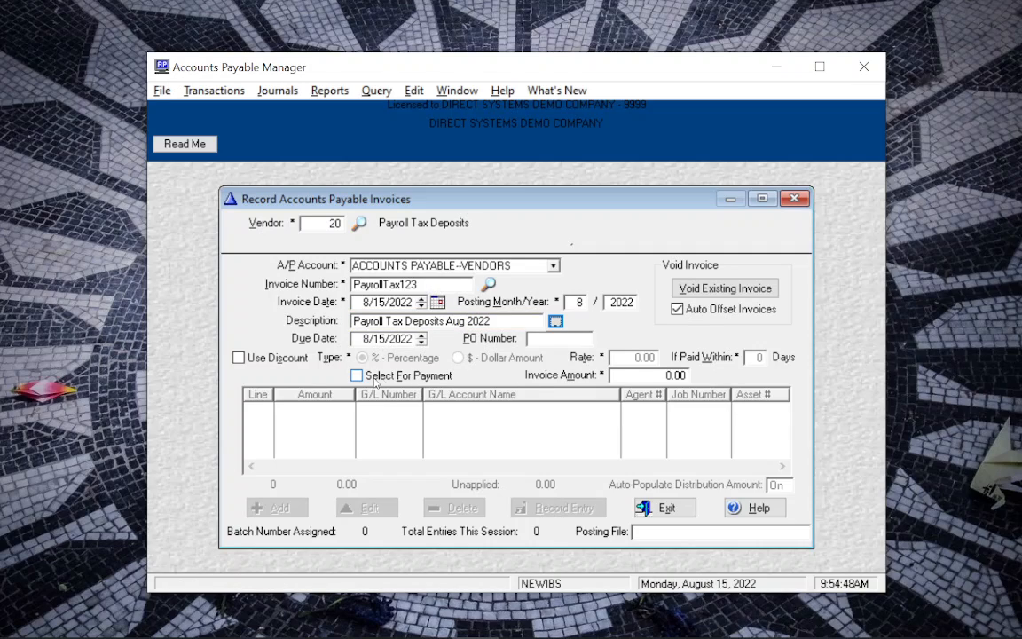
# Set the invoice amount to 2,000.00 and distribute 1,000.00 of it on line 1 to the tax withholding account
pyautogui.click(661, 375)
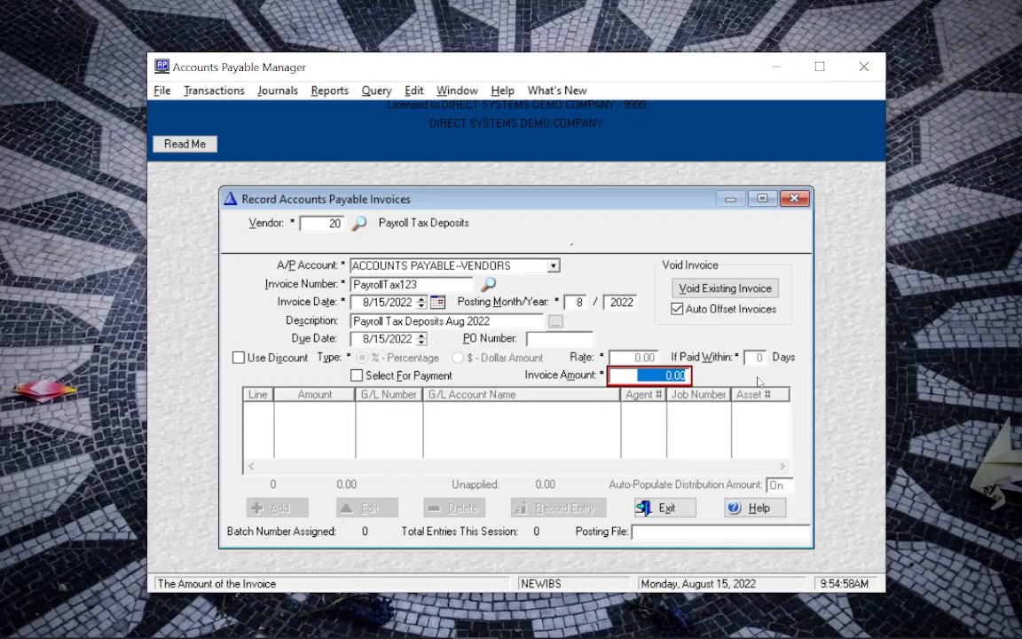
pyautogui.write('2,000')
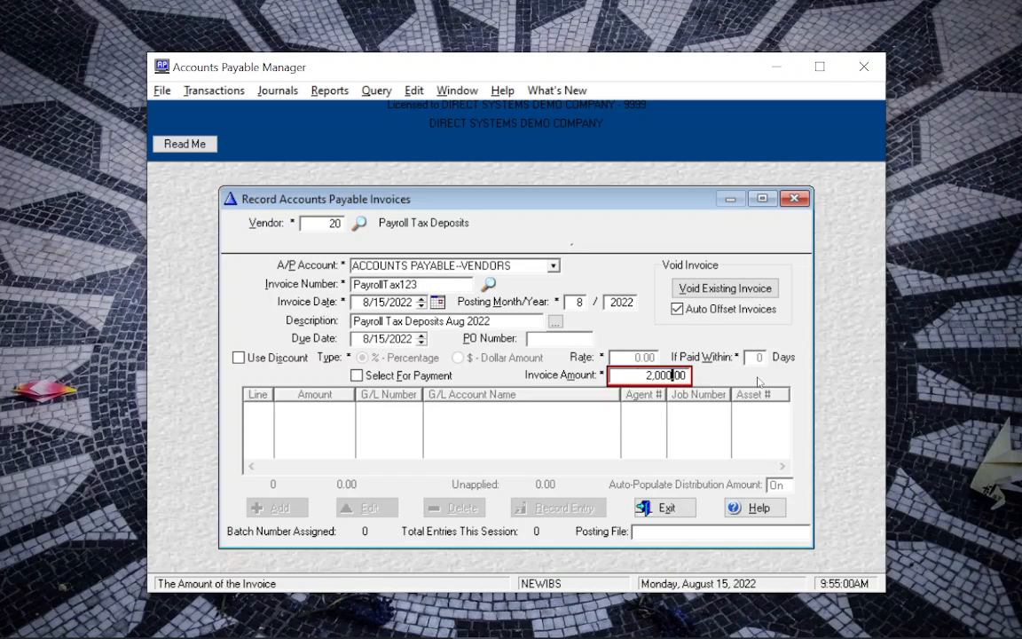
pyautogui.press('Tab')
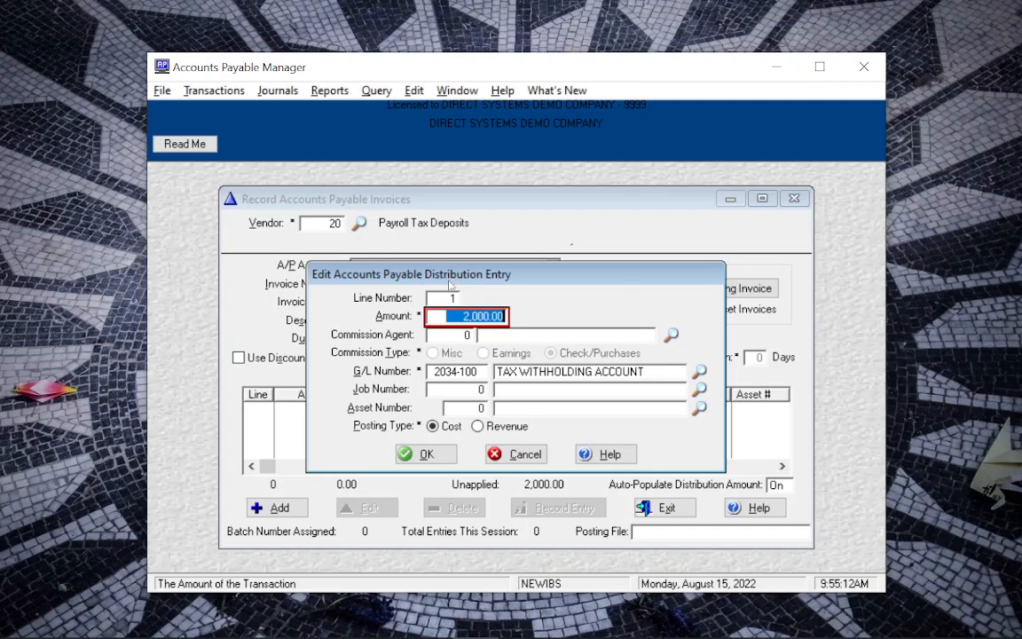
pyautogui.moveTo(452, 317); pyautogui.dragTo(566, 327)
pyautogui.write('1000')
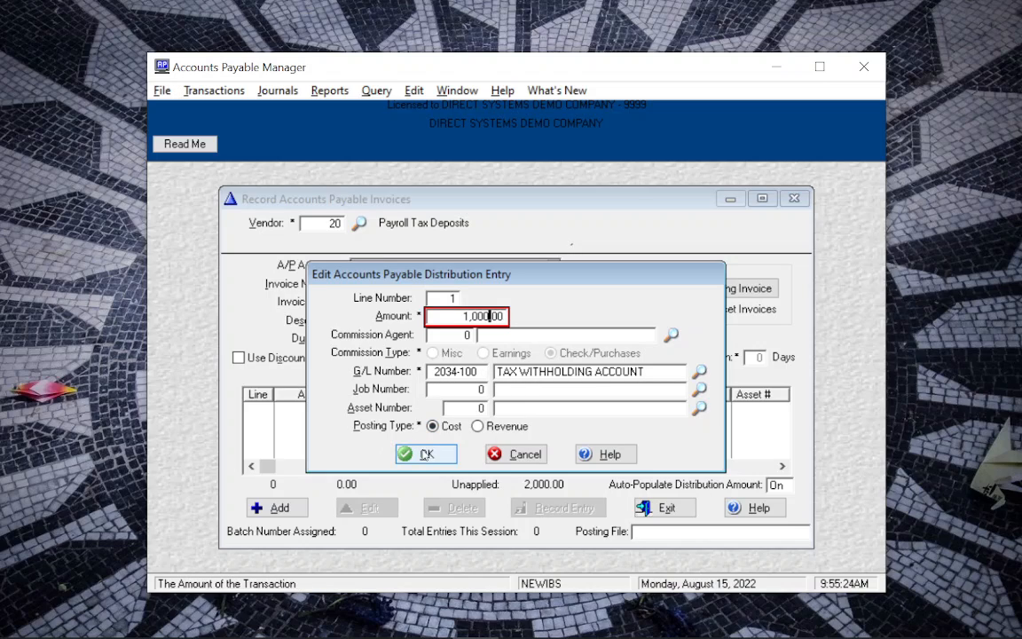
pyautogui.click(424, 455)
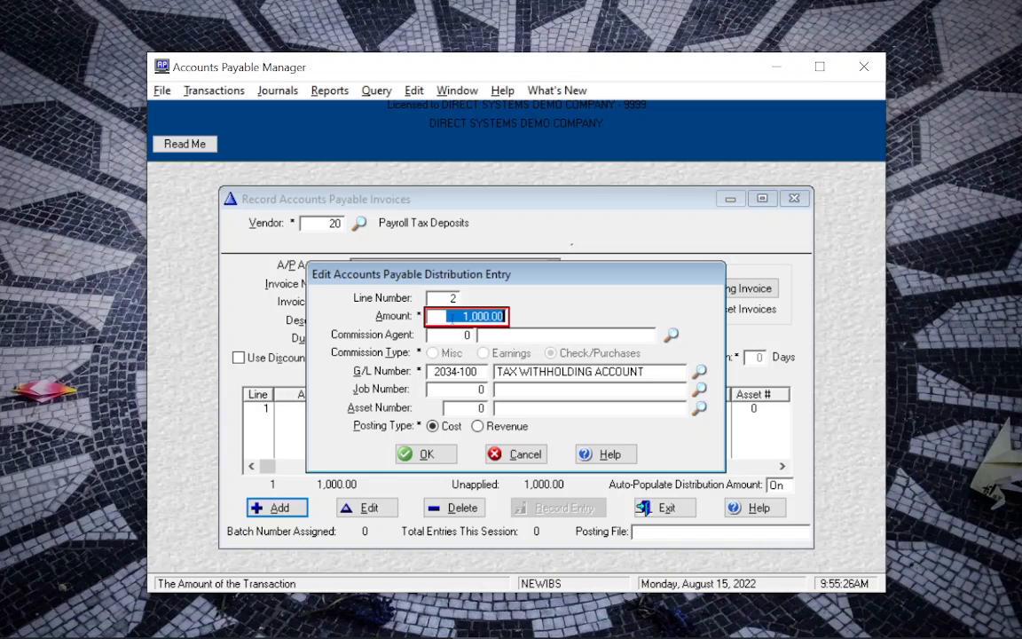
# Assign distribution line 2 to G/L number 8422-000 and record the completed invoice, closing the invoice entry window
pyautogui.click(430, 371)
pyautogui.write('84220')
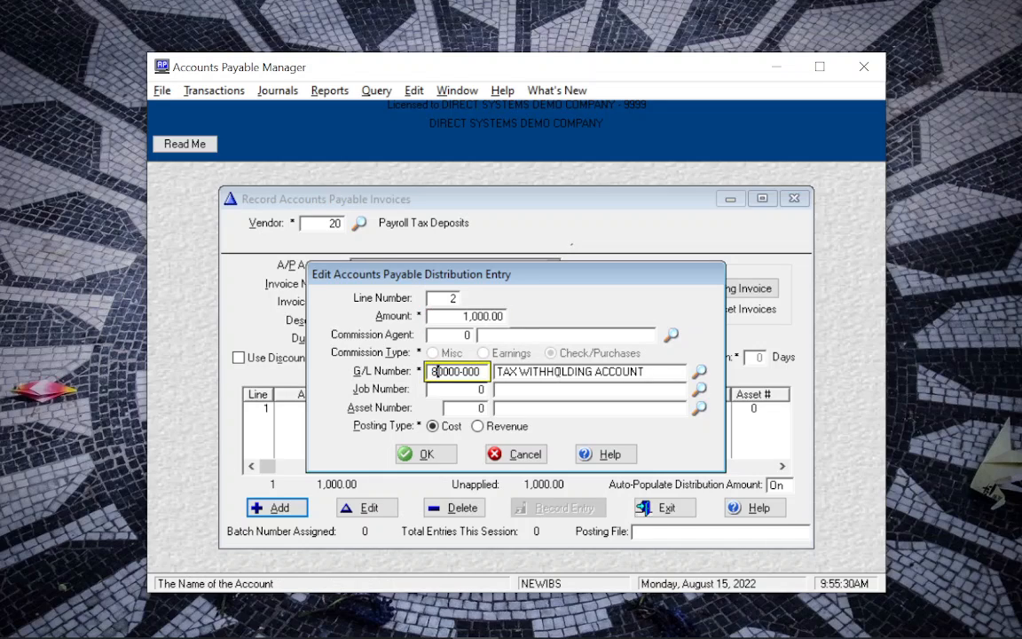
pyautogui.press('BackSpace')
pyautogui.press('Tab')
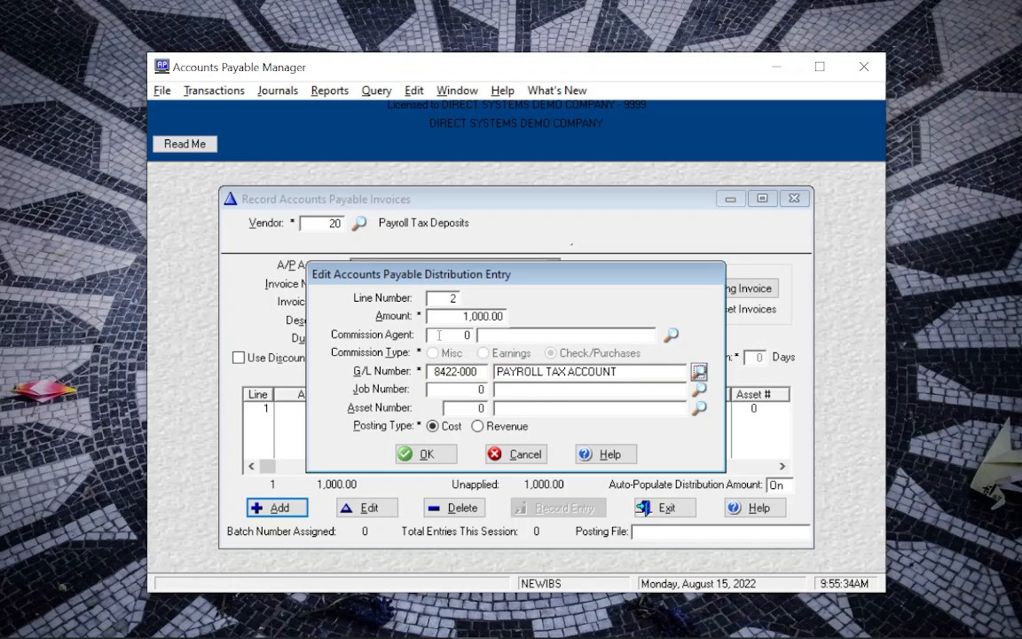
pyautogui.click(419, 453)
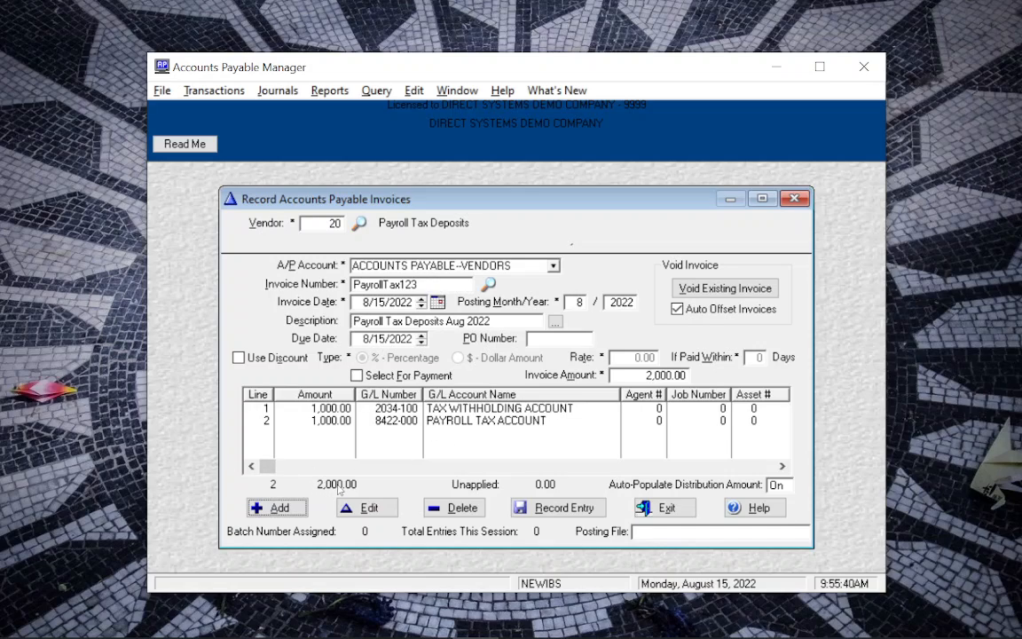
pyautogui.click(551, 509)
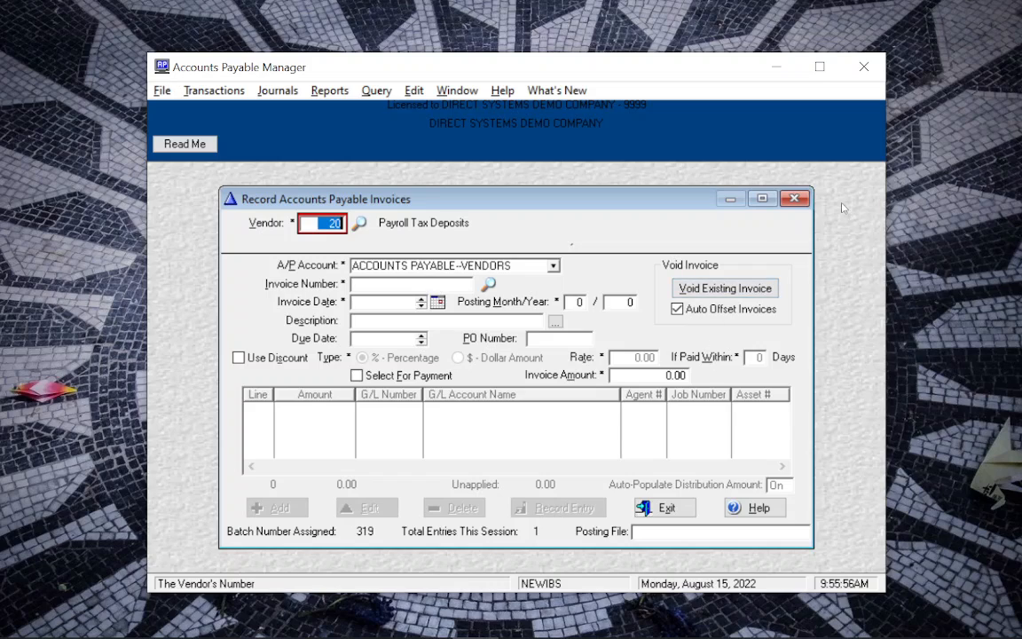
pyautogui.click(796, 200)
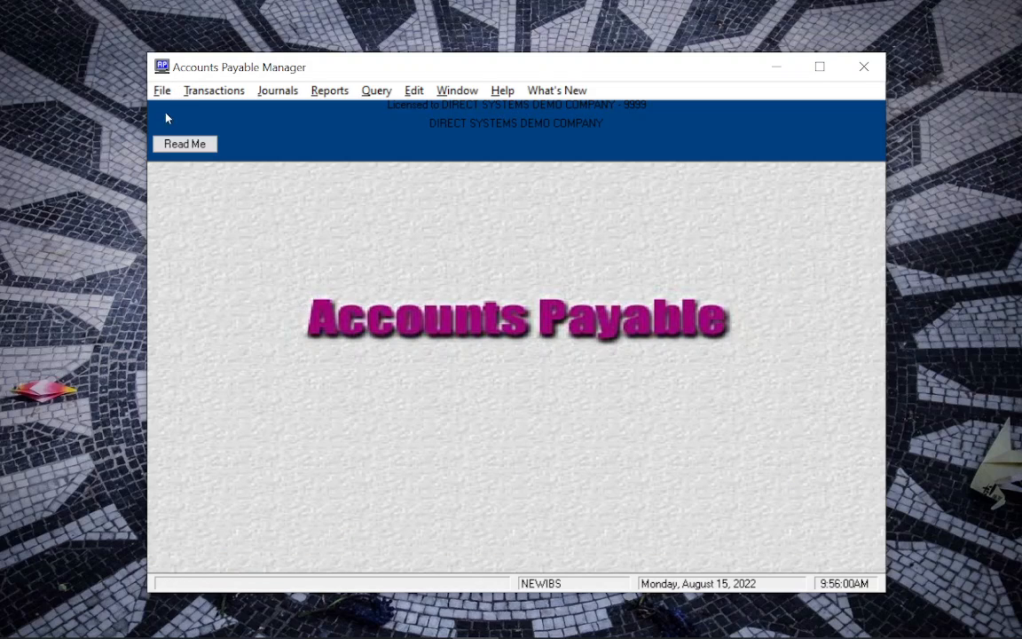
# Open invoice payment selection for one vendor and load the Payroll Tax Deposits invoices
pyautogui.click(213, 91)
pyautogui.moveTo(207, 129)
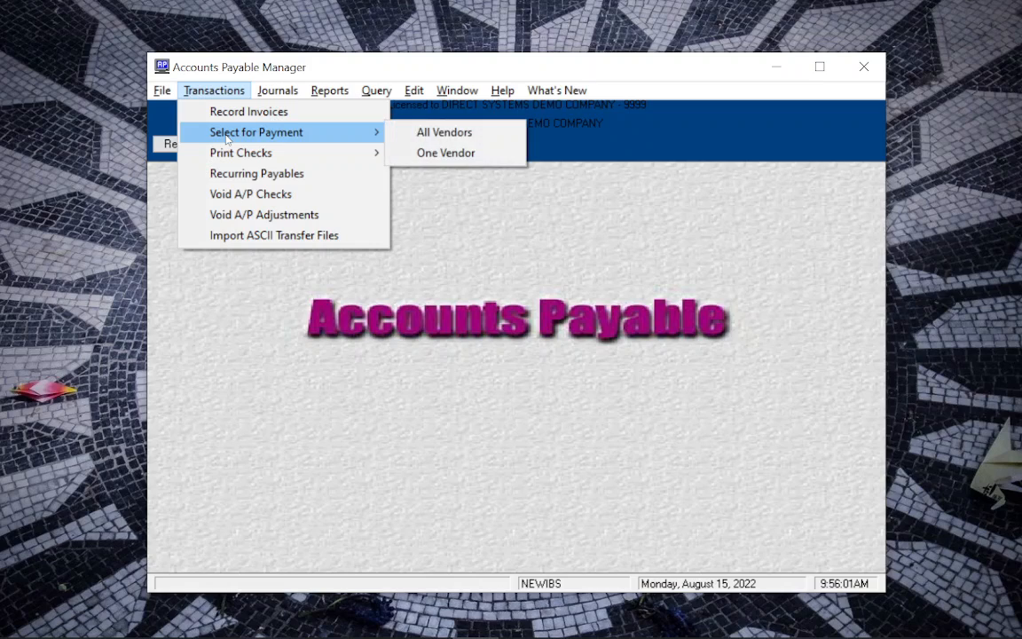
pyautogui.click(498, 157)
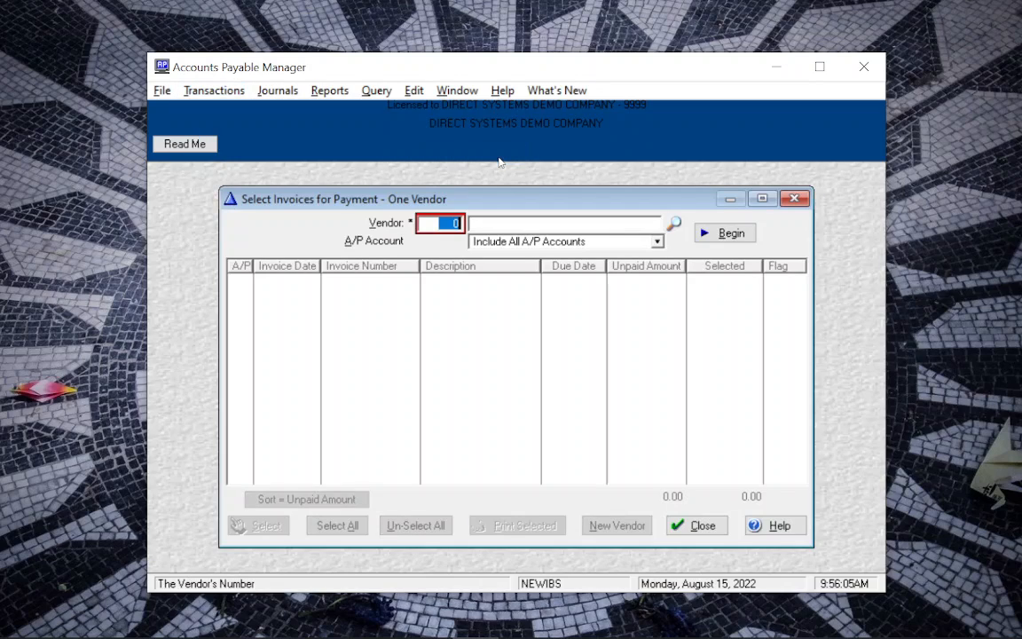
pyautogui.click(673, 224)
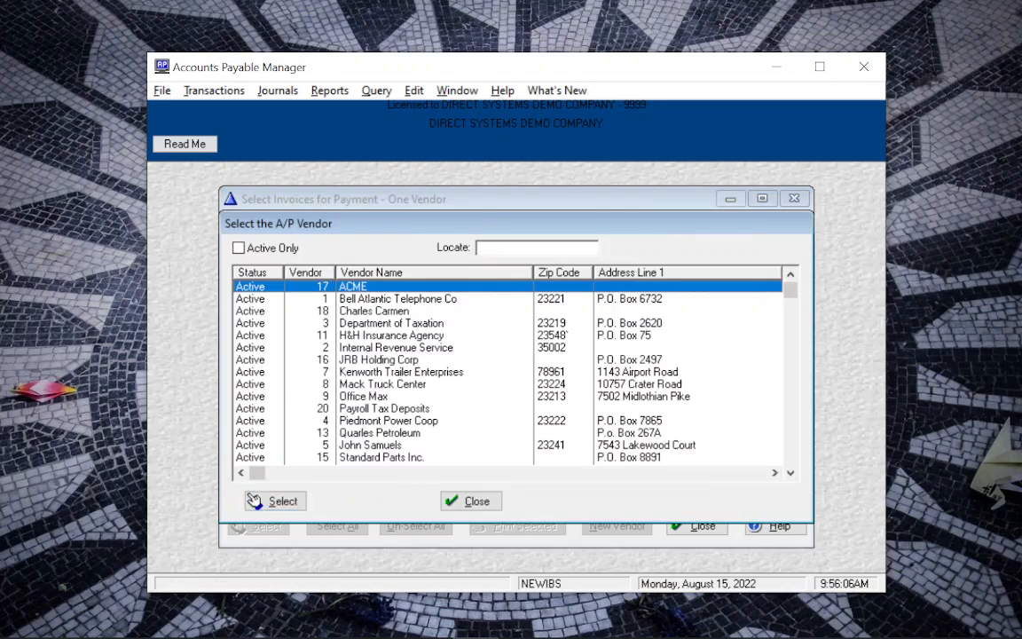
pyautogui.doubleClick(382, 409)
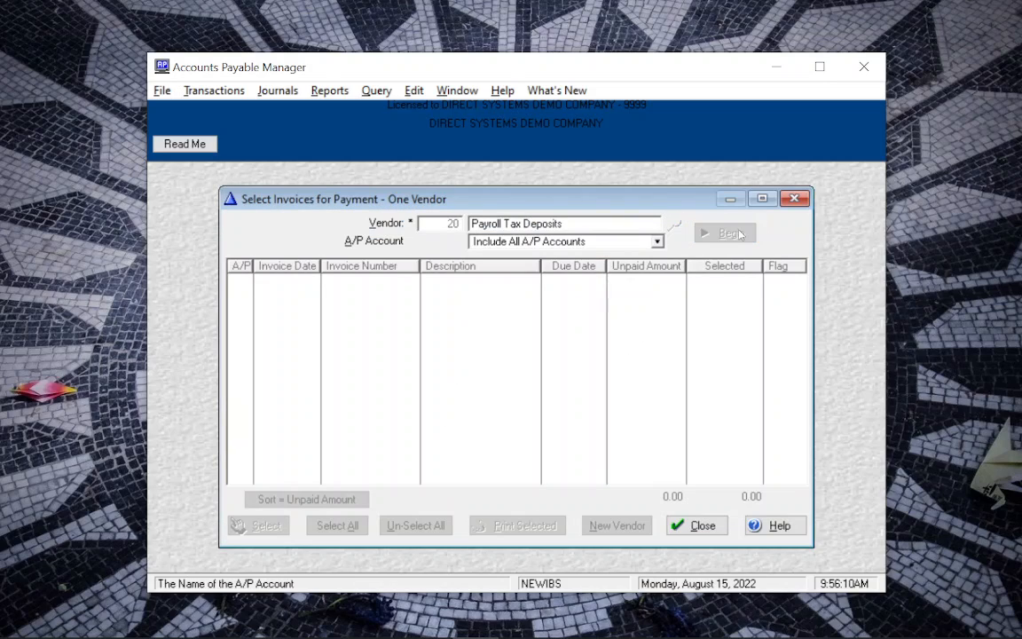
# Select invoice PayrollTax123 for payment in the full amount of 2,000.00 and close the selection window
pyautogui.click(428, 280)
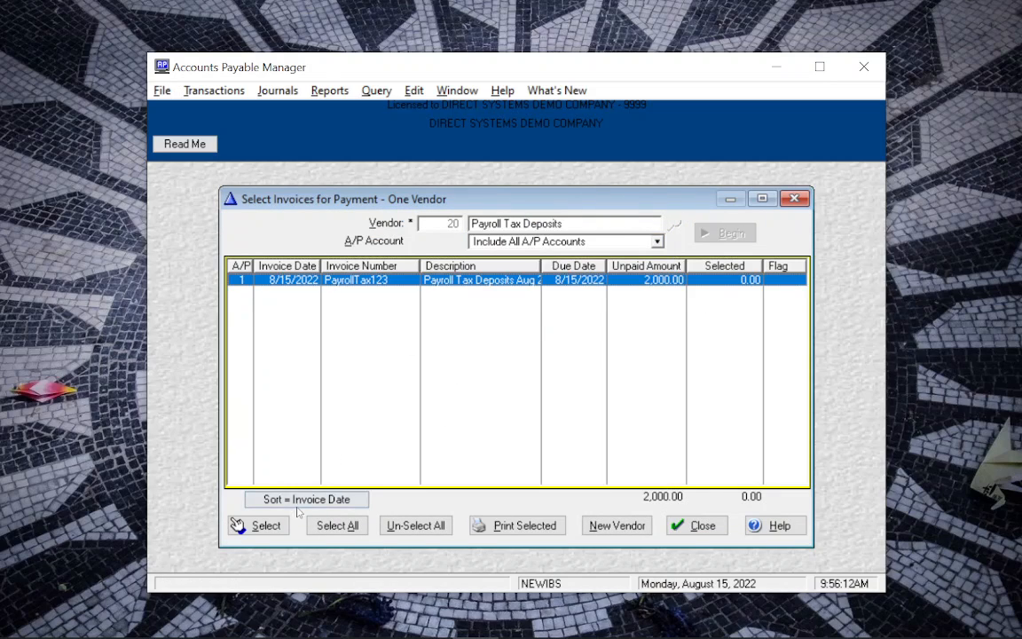
pyautogui.click(278, 527)
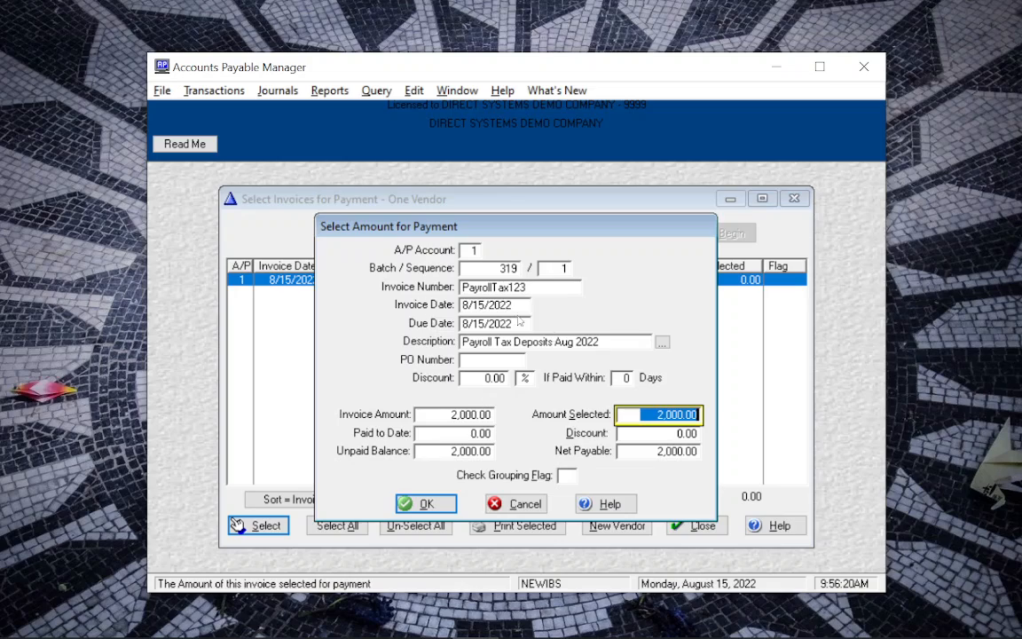
pyautogui.click(421, 505)
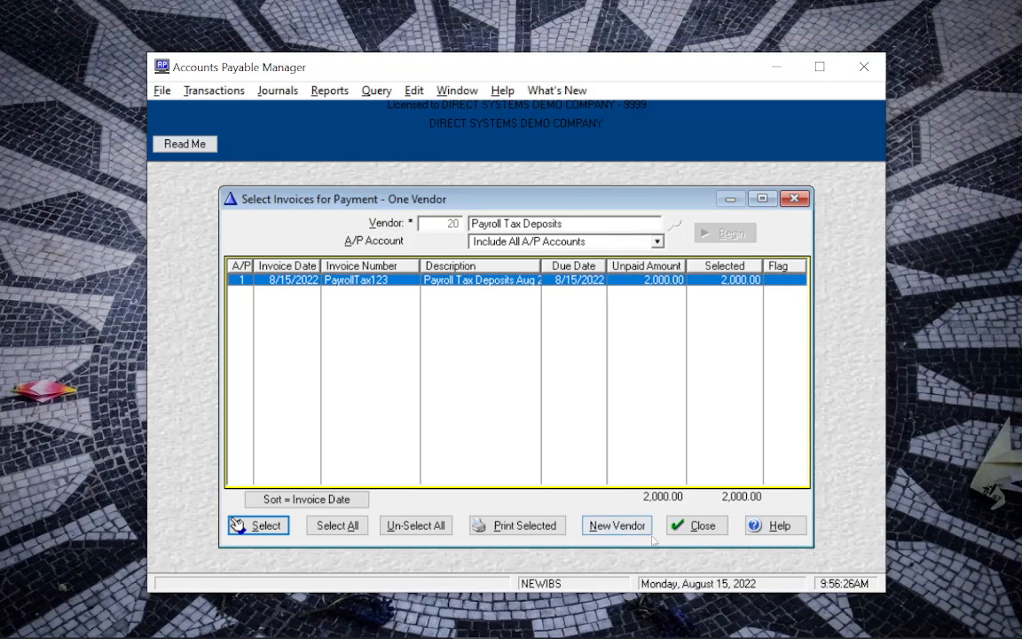
pyautogui.click(688, 527)
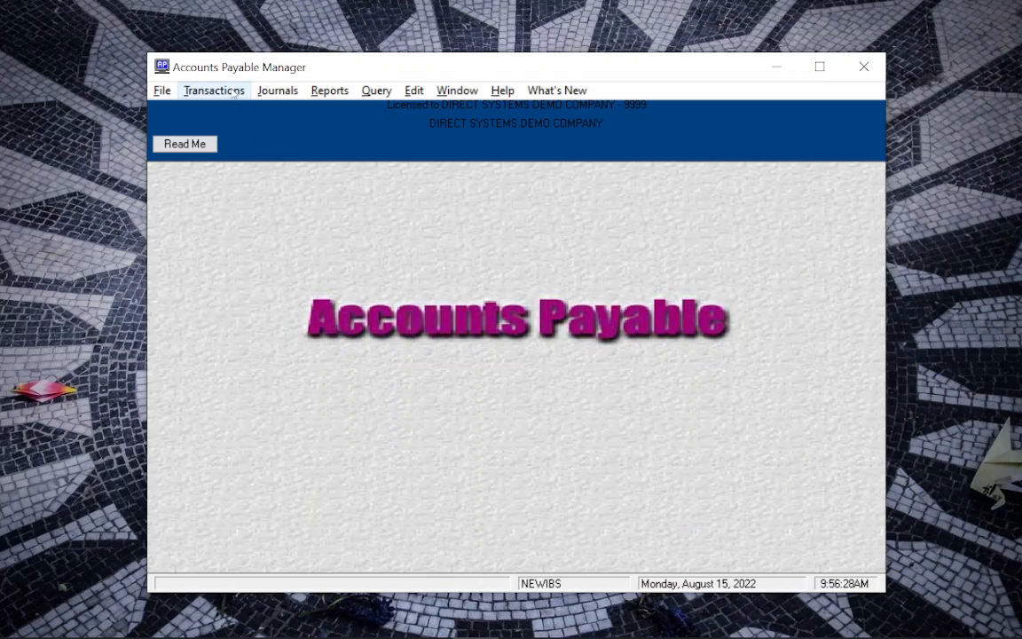
# Open check printing for one vendor and load the selected invoices of the Payroll Tax Deposits vendor
pyautogui.click(232, 95)
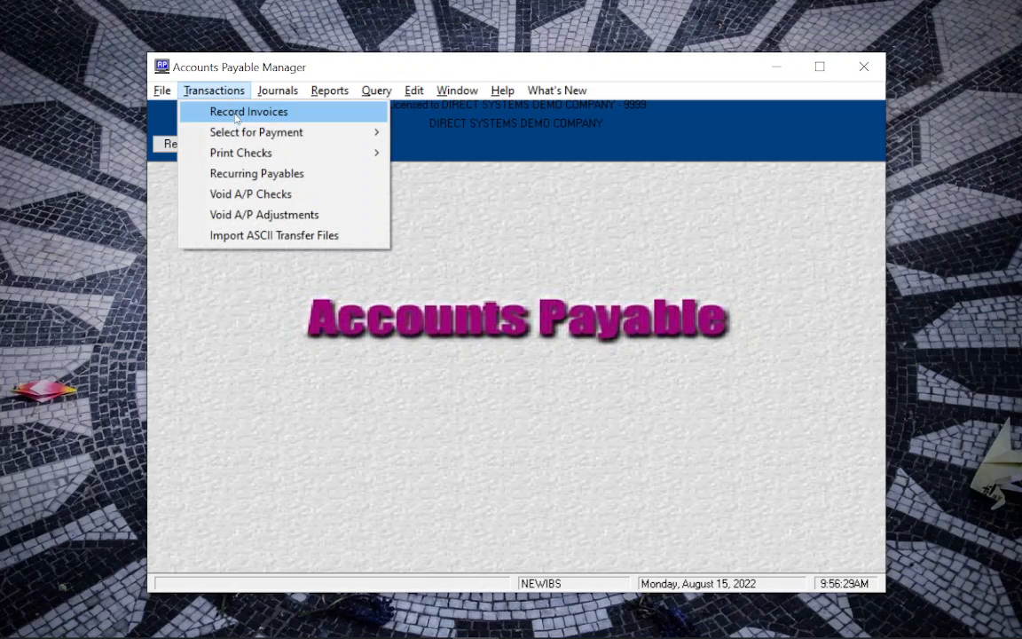
pyautogui.moveTo(242, 155)
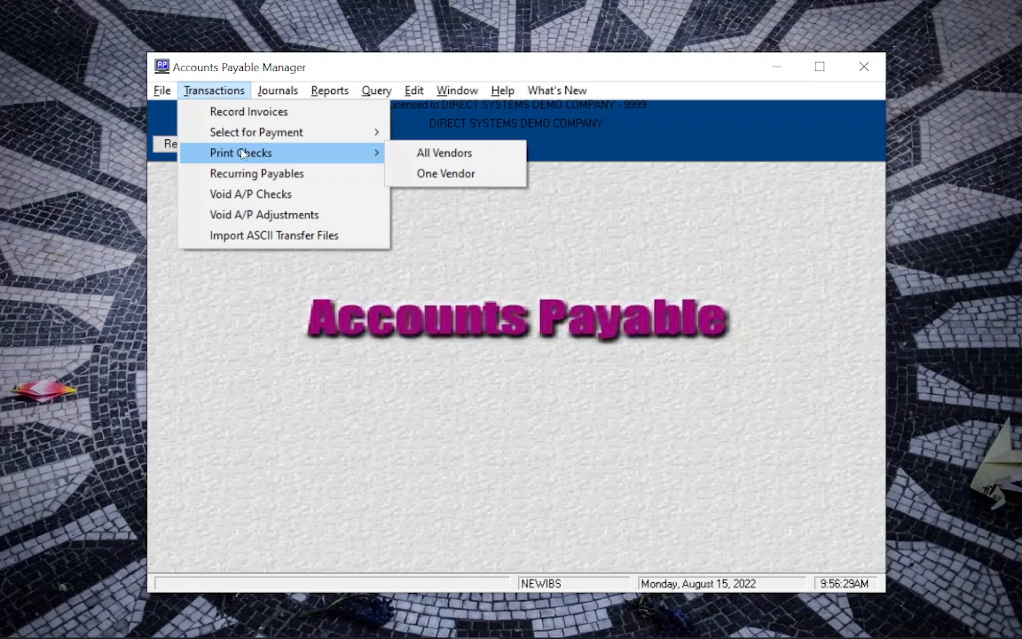
pyautogui.moveTo(255, 132)
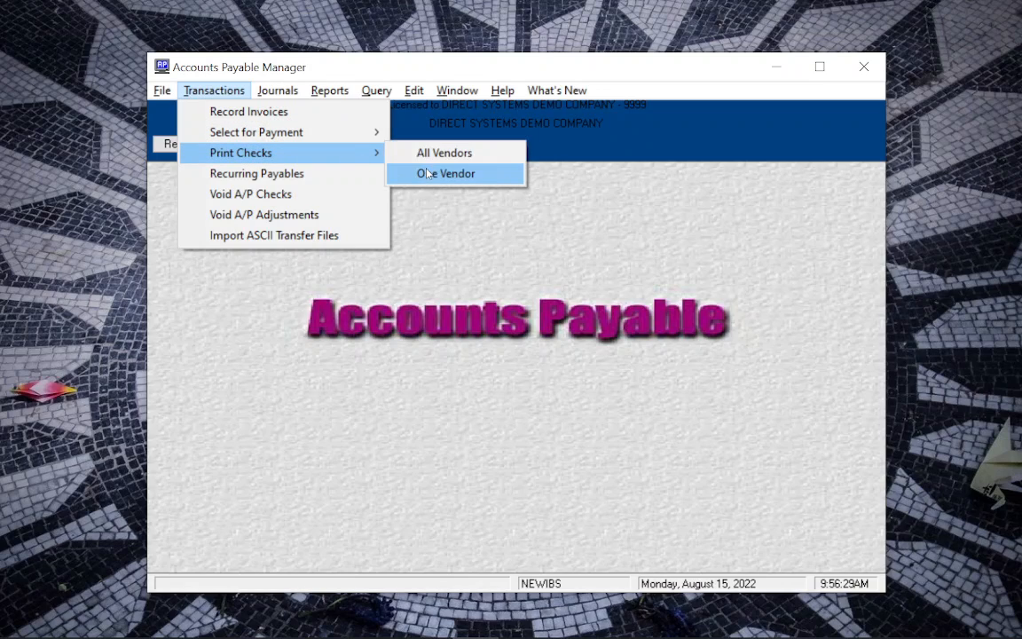
pyautogui.click(428, 174)
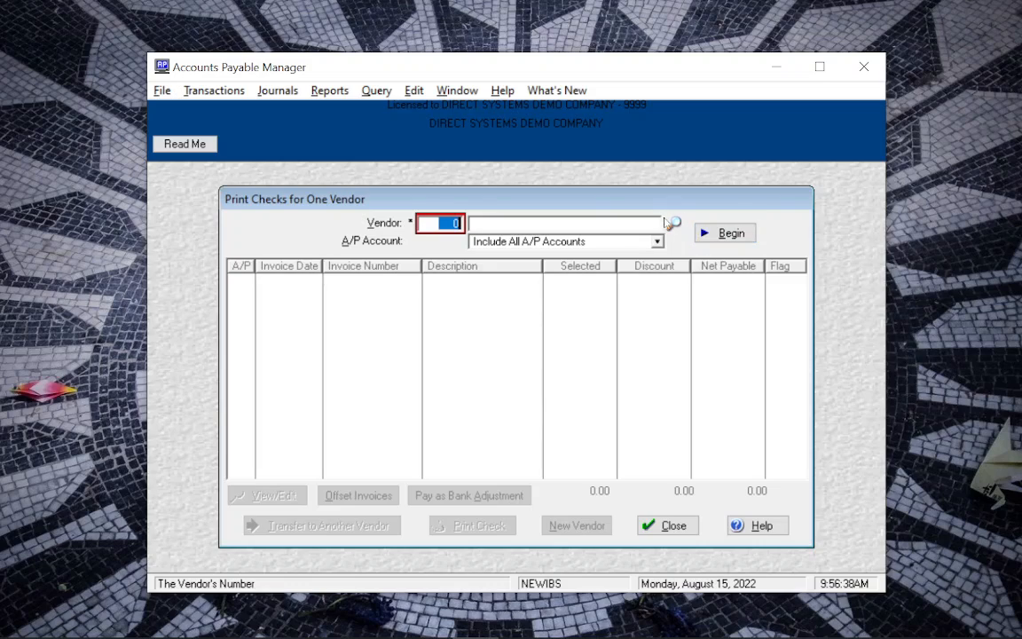
pyautogui.click(672, 223)
pyautogui.doubleClick(377, 413)
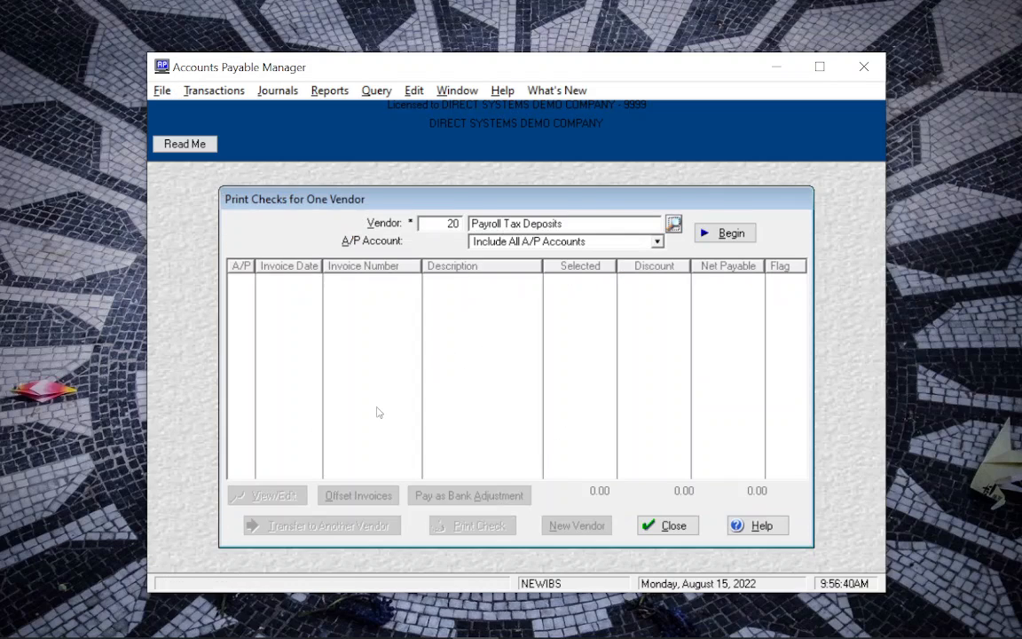
pyautogui.click(723, 233)
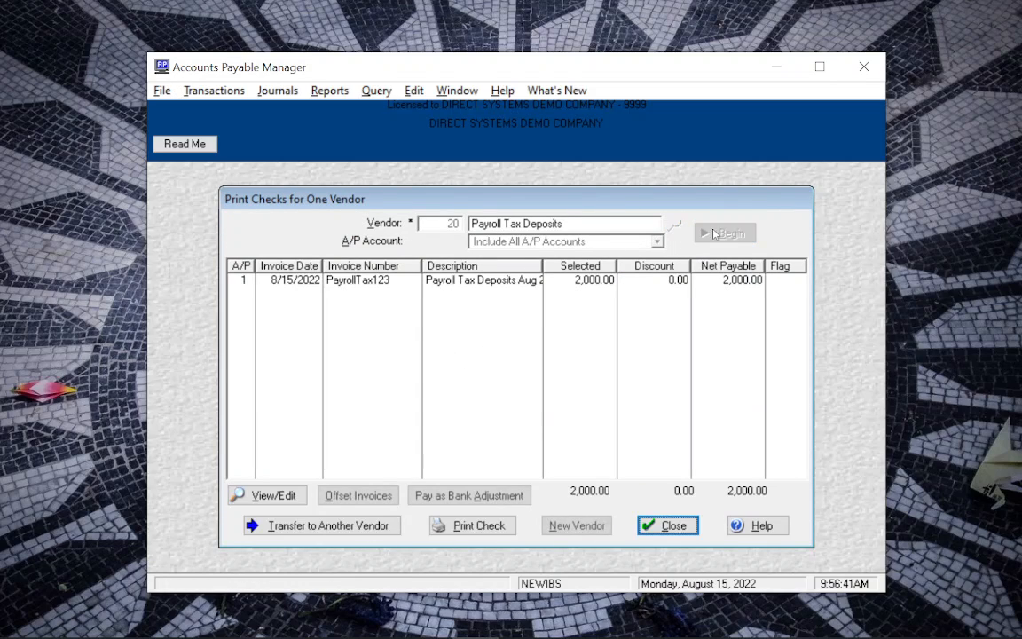
# Set up invoice PayrollTax123 to be paid as a bank adjustment from F&M BANK and calculate the adjustment
pyautogui.click(446, 282)
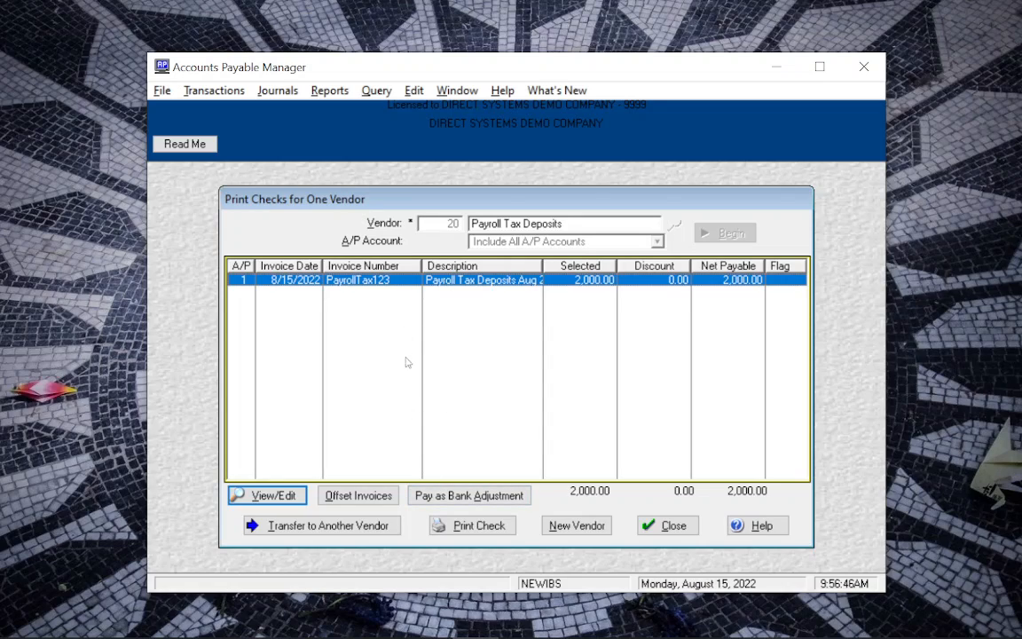
pyautogui.click(429, 497)
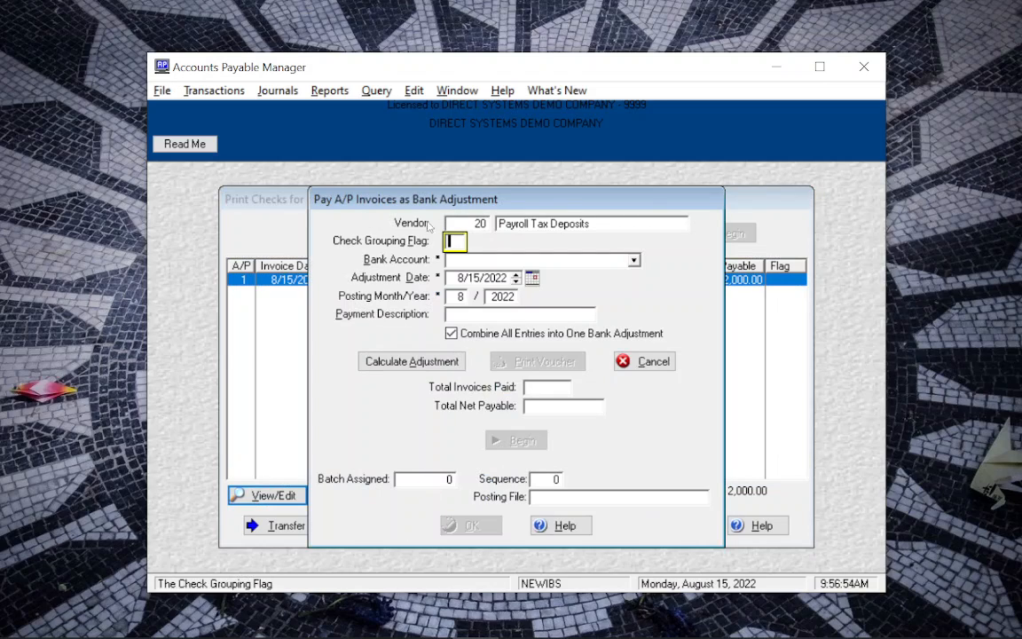
pyautogui.click(466, 264)
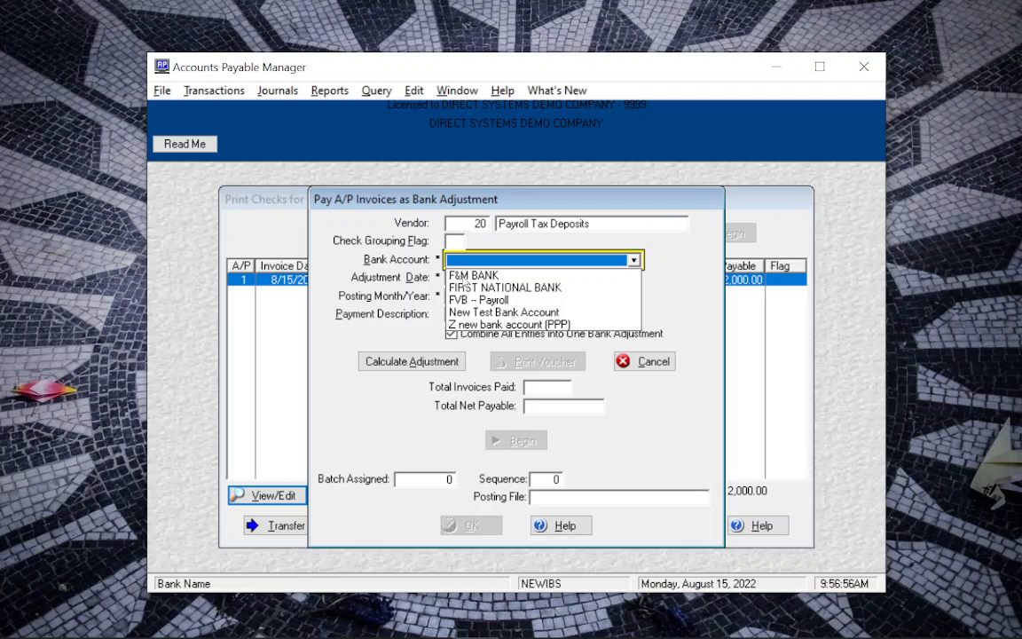
pyautogui.click(473, 275)
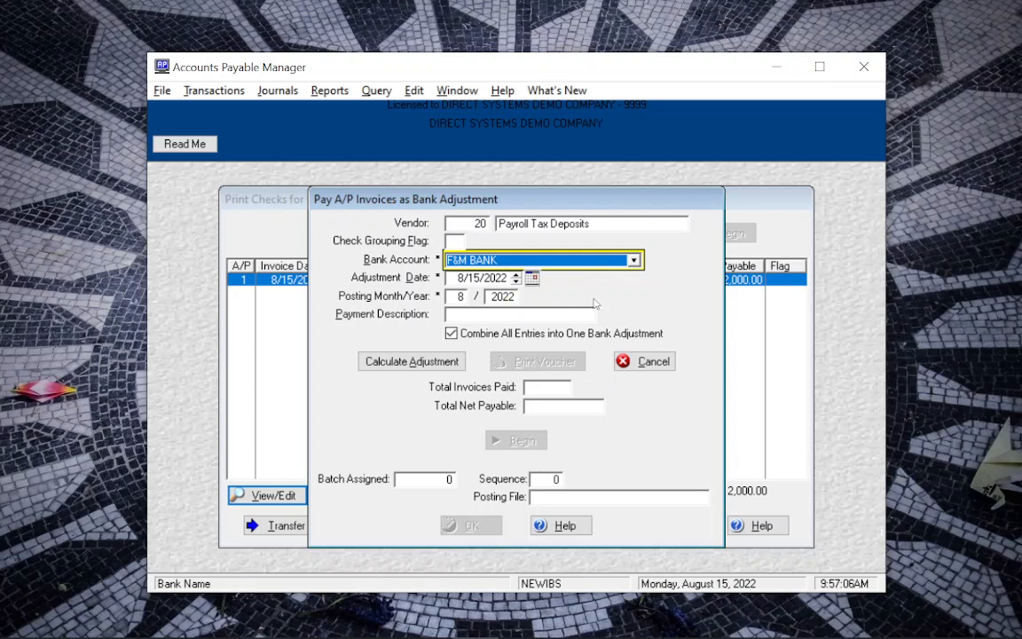
pyautogui.click(429, 363)
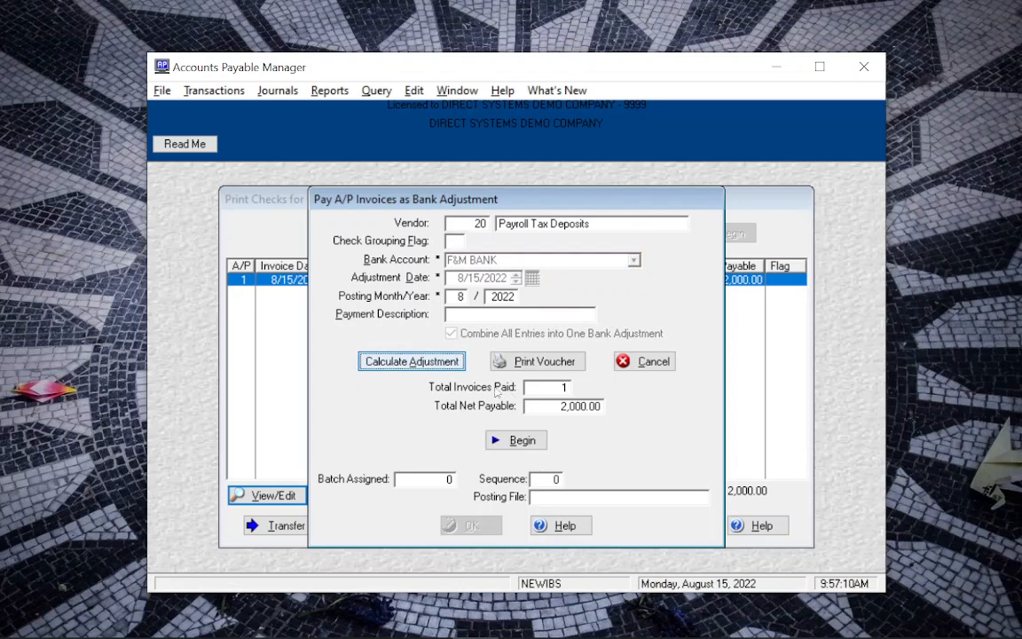
# Process the calculated bank adjustment for Payroll Tax Deposits and close the completed payment
pyautogui.click(563, 406)
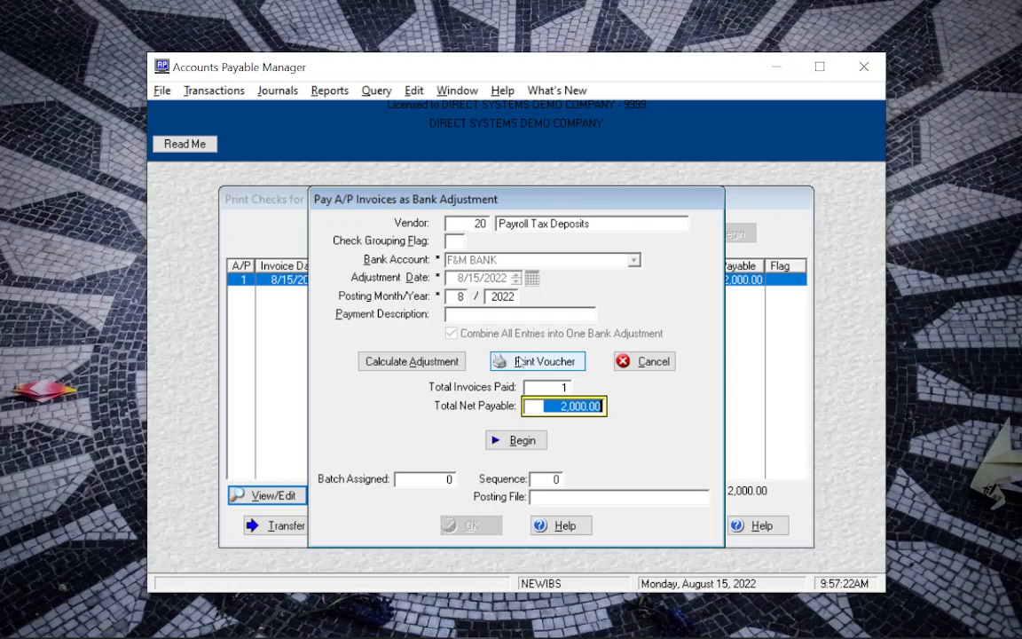
pyautogui.click(524, 440)
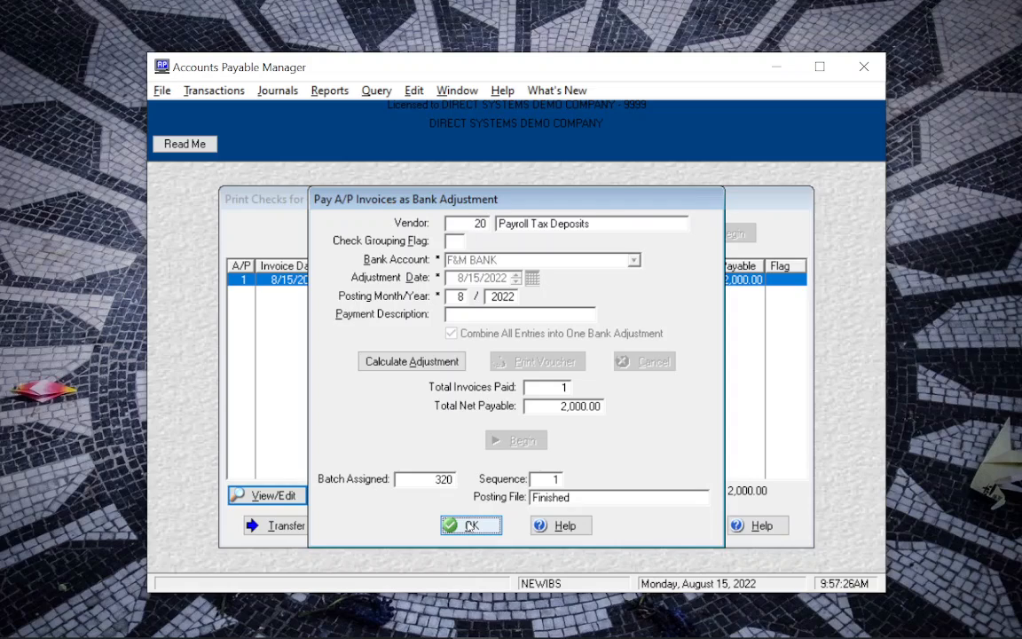
pyautogui.click(471, 526)
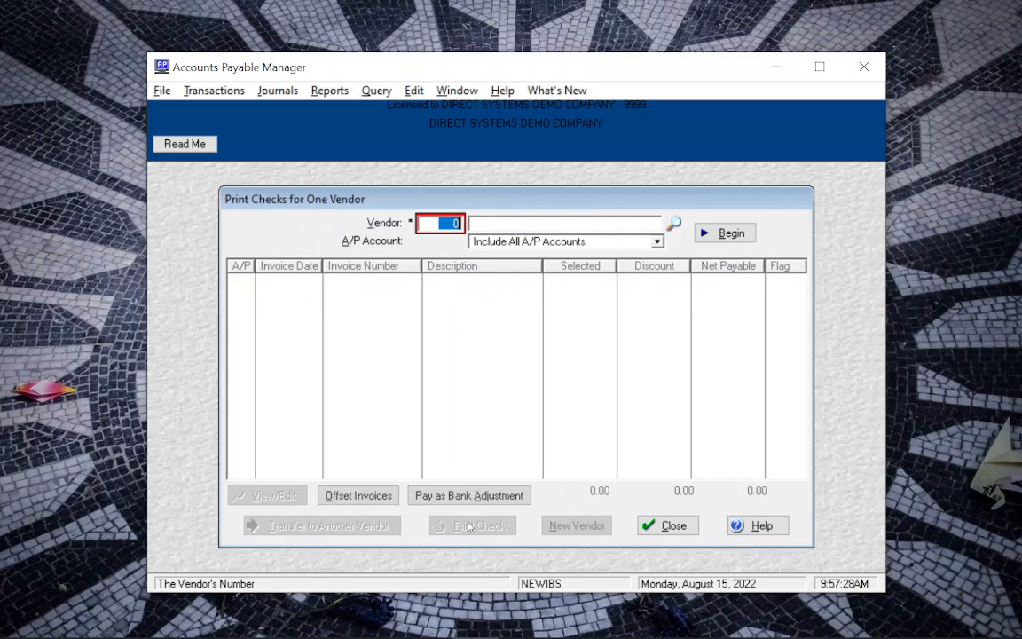